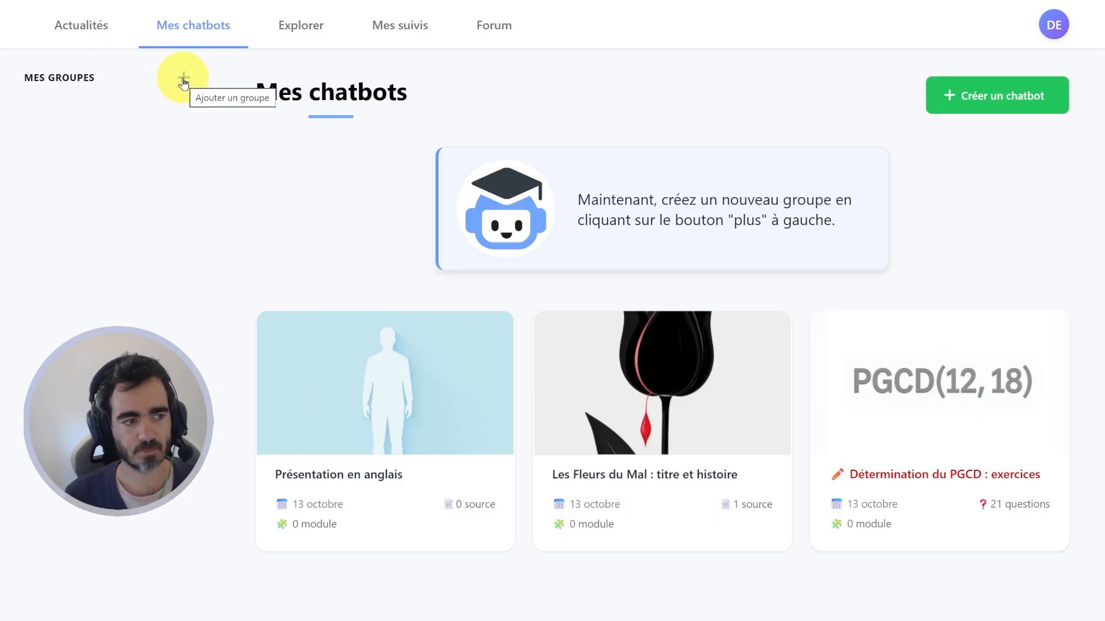
Create a group named TermA with the subject Anglais and the dark orange color.
{"action": "left_click", "coordinate": [183, 80]}
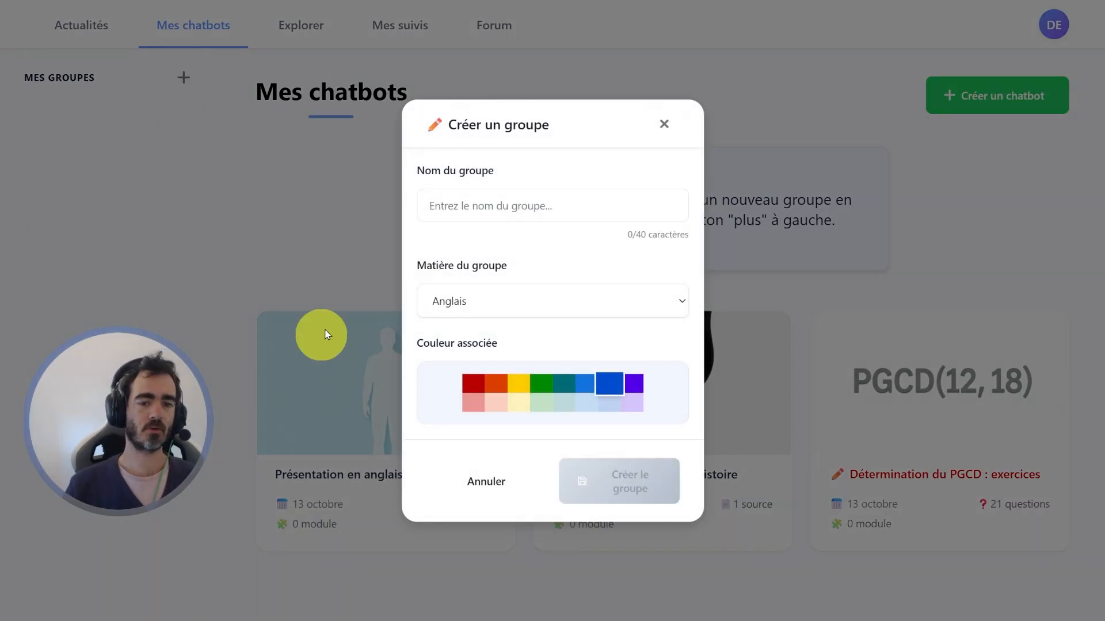
{"action": "left_click", "coordinate": [516, 216]}
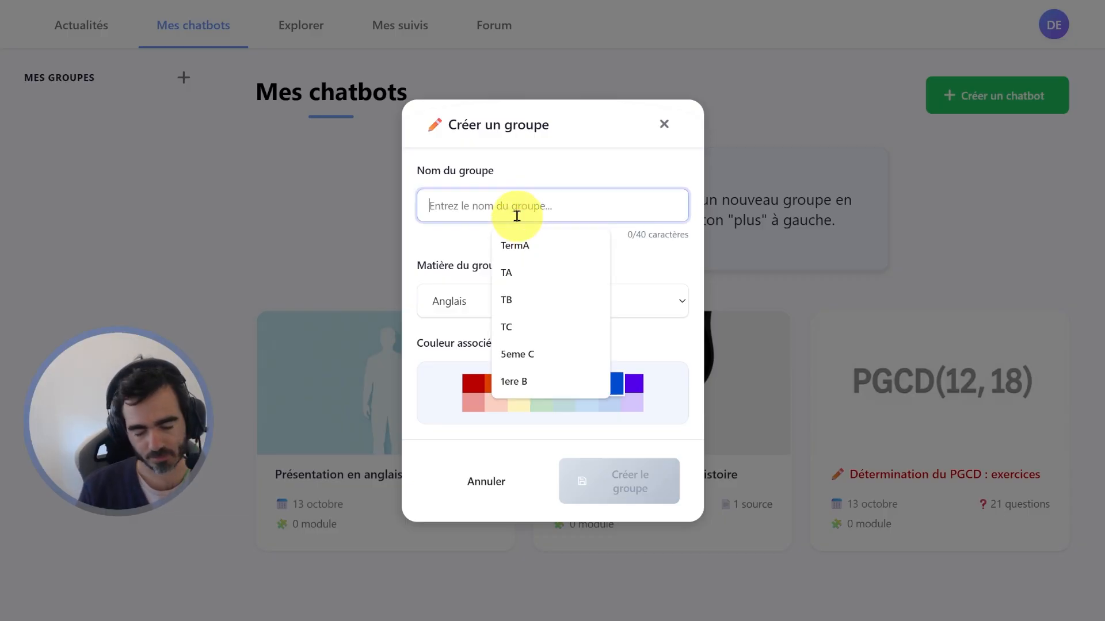
{"action": "type", "text": "Ter"}
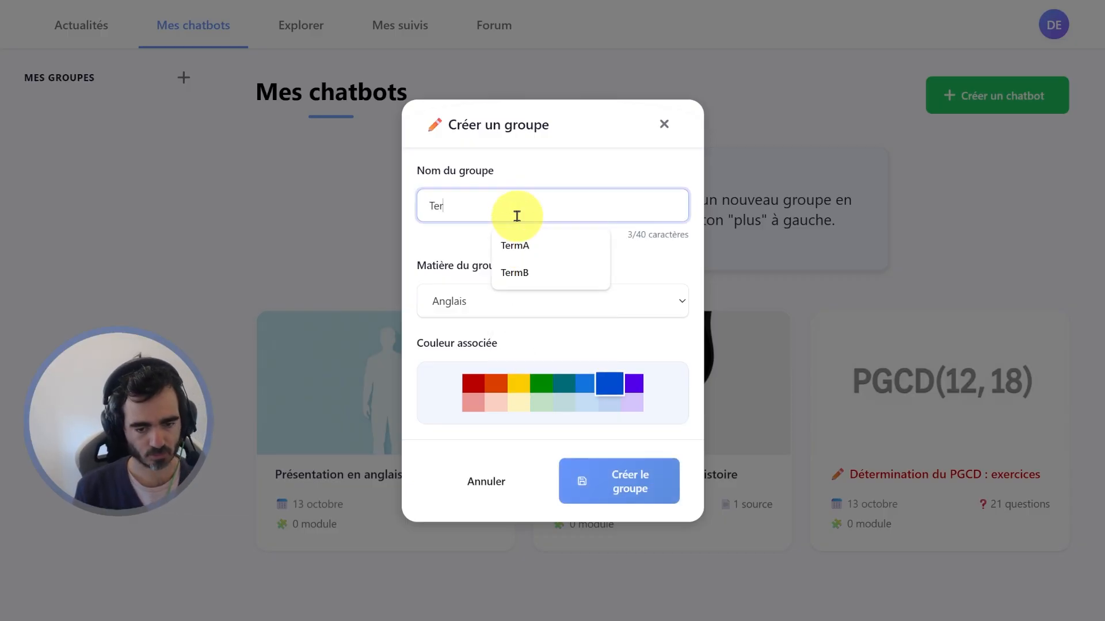
{"action": "type", "text": "mA"}
{"action": "left_click", "coordinate": [503, 251]}
{"action": "left_click", "coordinate": [529, 297]}
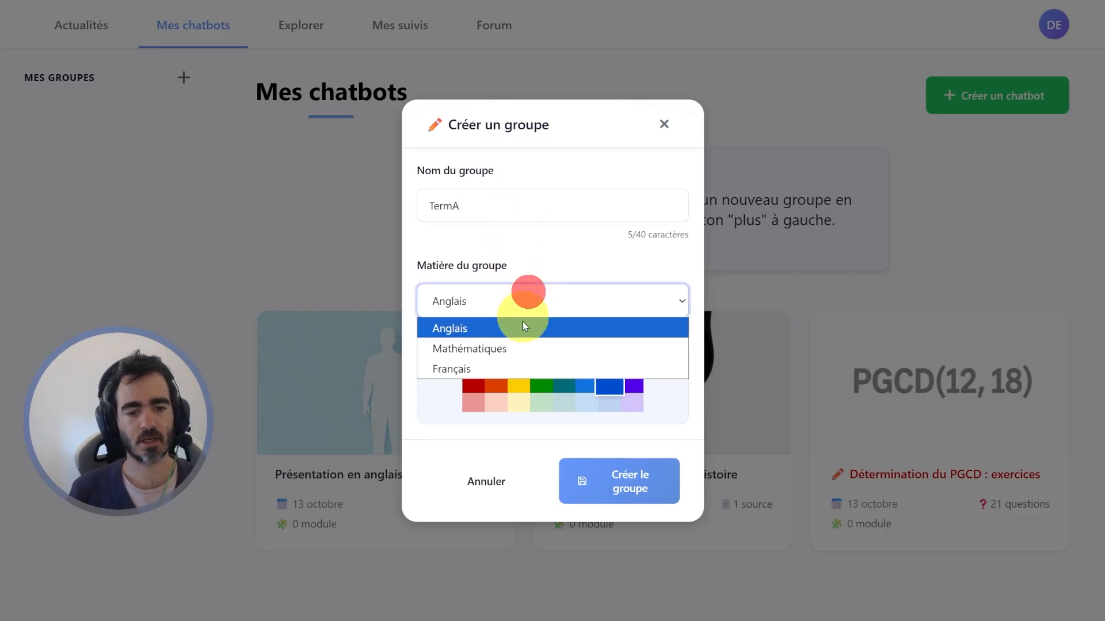
{"action": "left_click", "coordinate": [532, 265]}
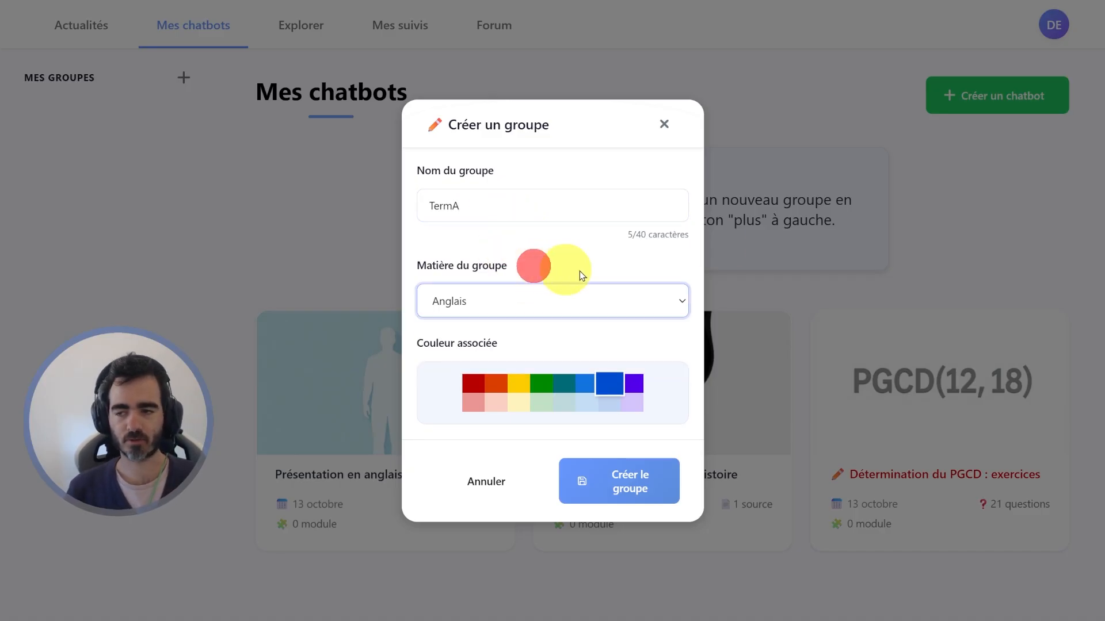
{"action": "left_click", "coordinate": [444, 304]}
{"action": "left_click", "coordinate": [448, 305]}
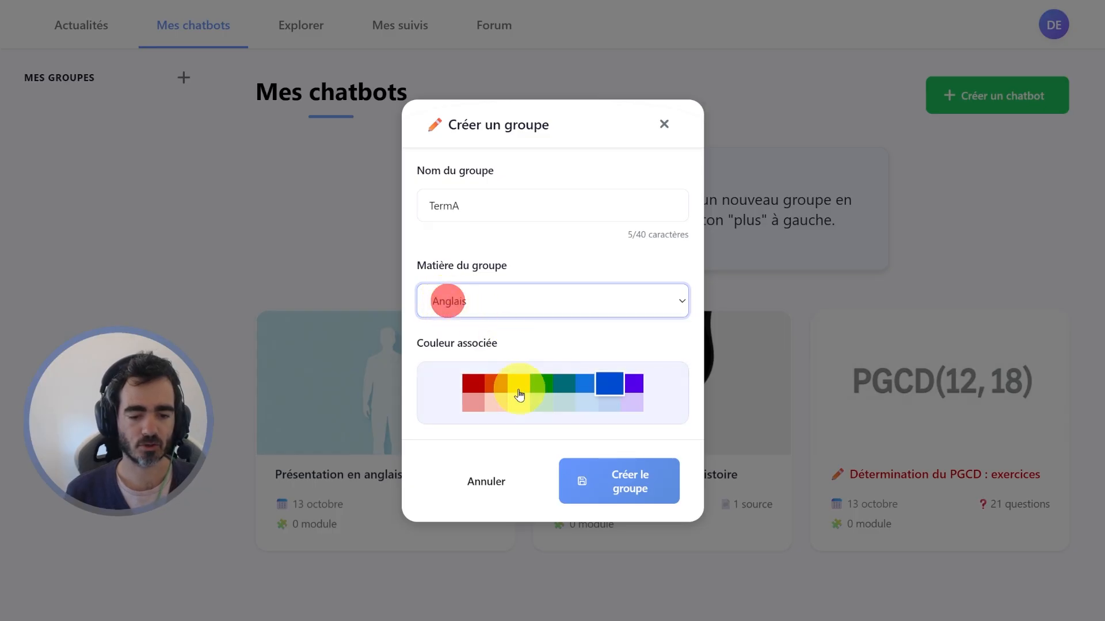
{"action": "left_click", "coordinate": [498, 385]}
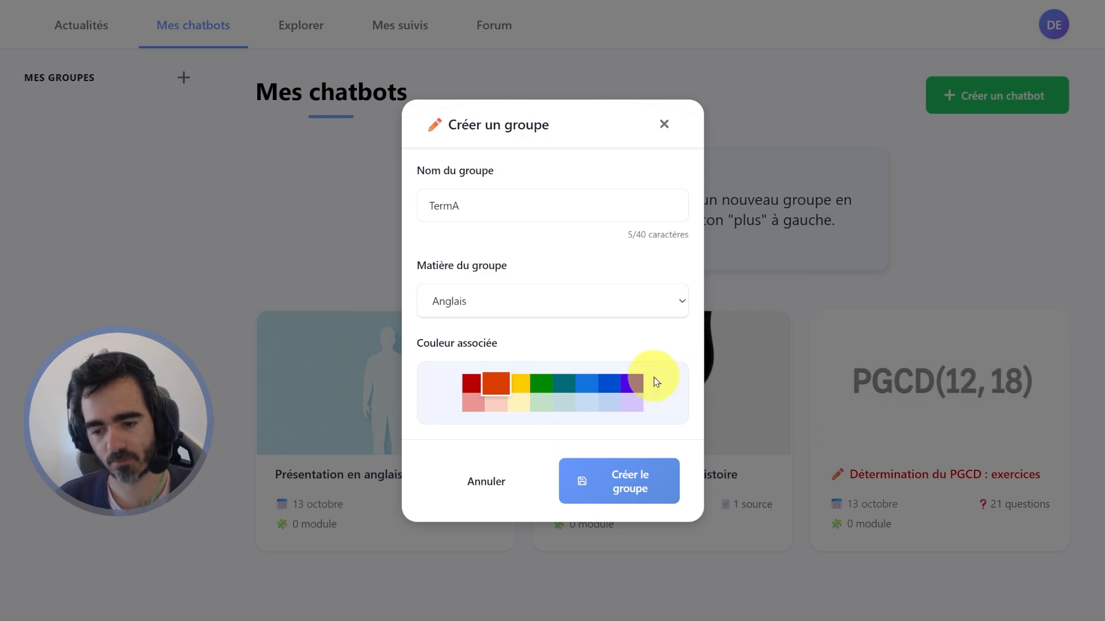
{"action": "left_click", "coordinate": [594, 477]}
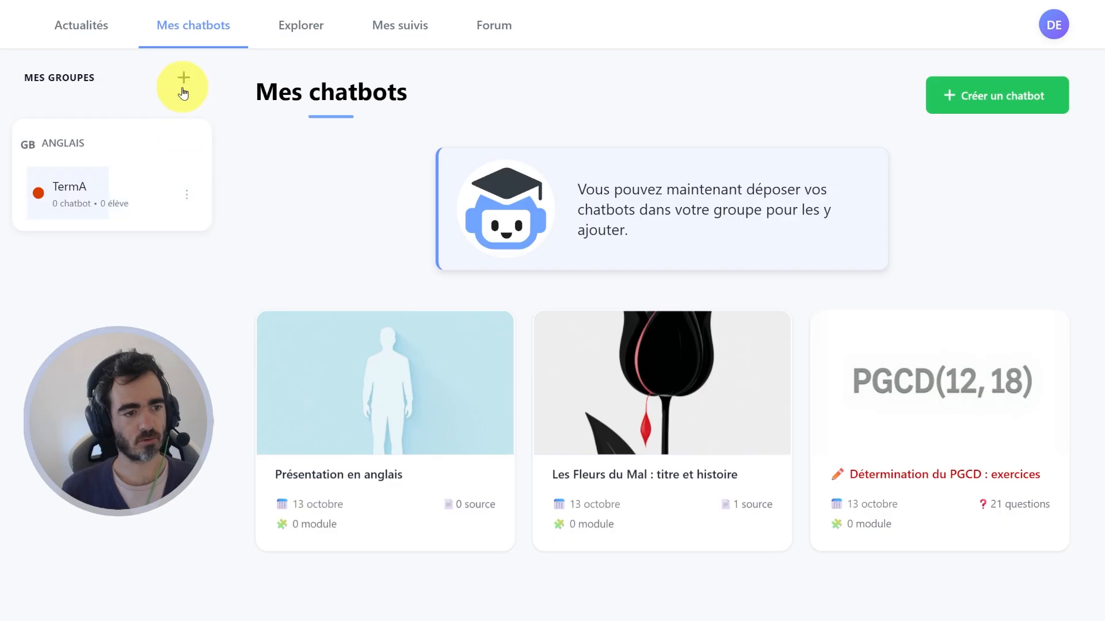
Create a group named TermB with the subject Anglais and the bright yellow color.
{"action": "left_click", "coordinate": [184, 81]}
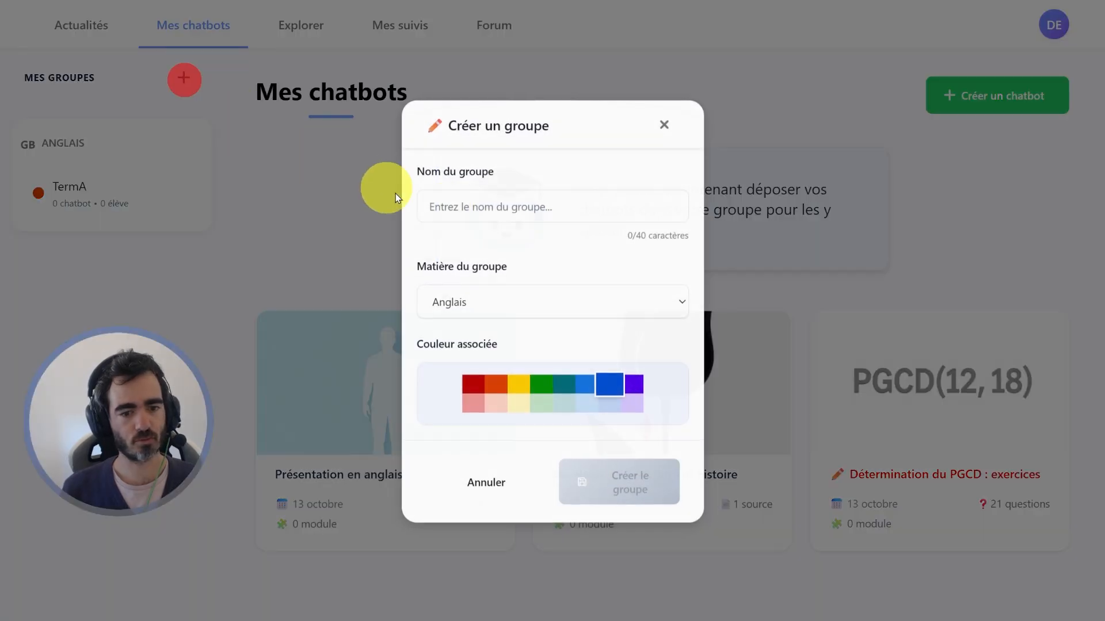
{"action": "left_click", "coordinate": [473, 205]}
{"action": "type", "text": "TermB"}
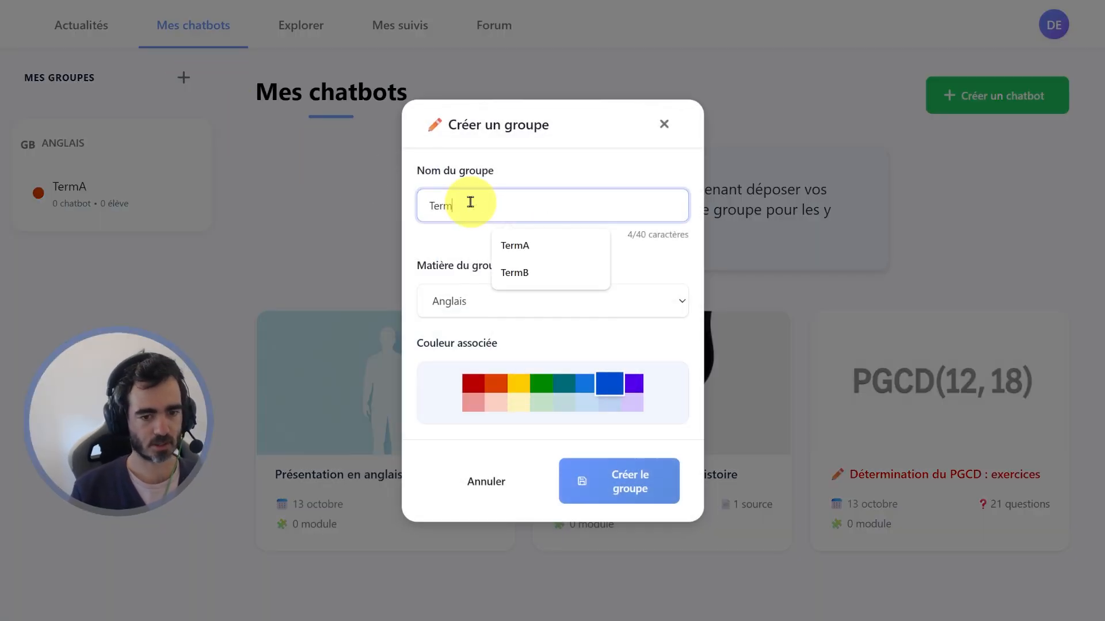
{"action": "left_click", "coordinate": [519, 386]}
{"action": "left_click", "coordinate": [635, 470]}
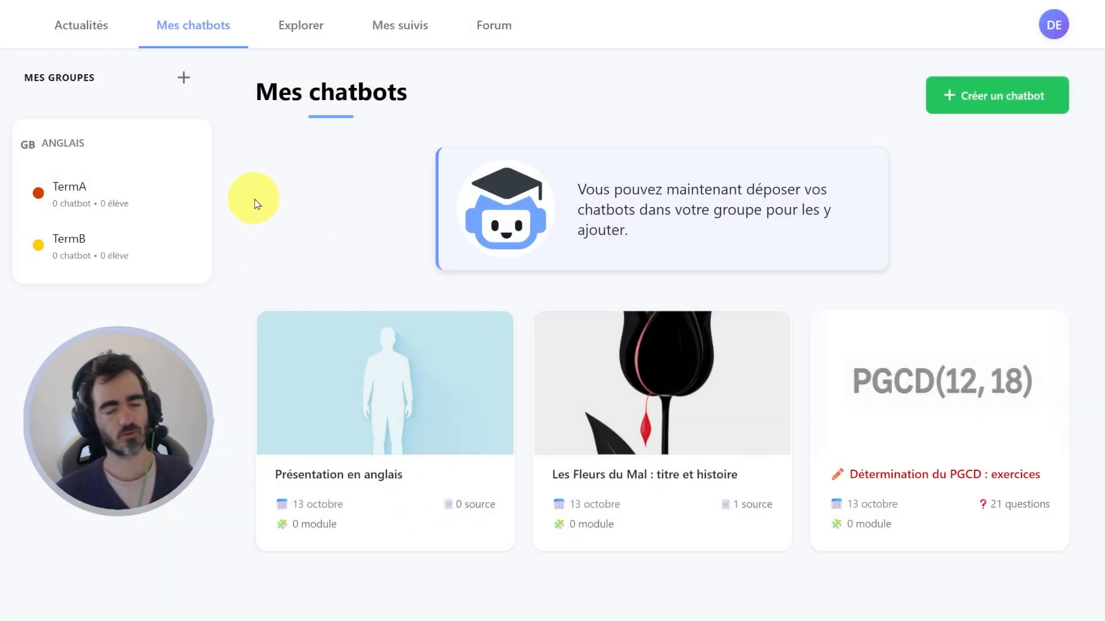
Create a group named TermC with the subject Français and the dark green color.
{"action": "left_click", "coordinate": [188, 76]}
{"action": "left_click", "coordinate": [525, 300]}
{"action": "left_click", "coordinate": [506, 368]}
{"action": "left_click", "coordinate": [510, 202]}
{"action": "type", "text": "TermC"}
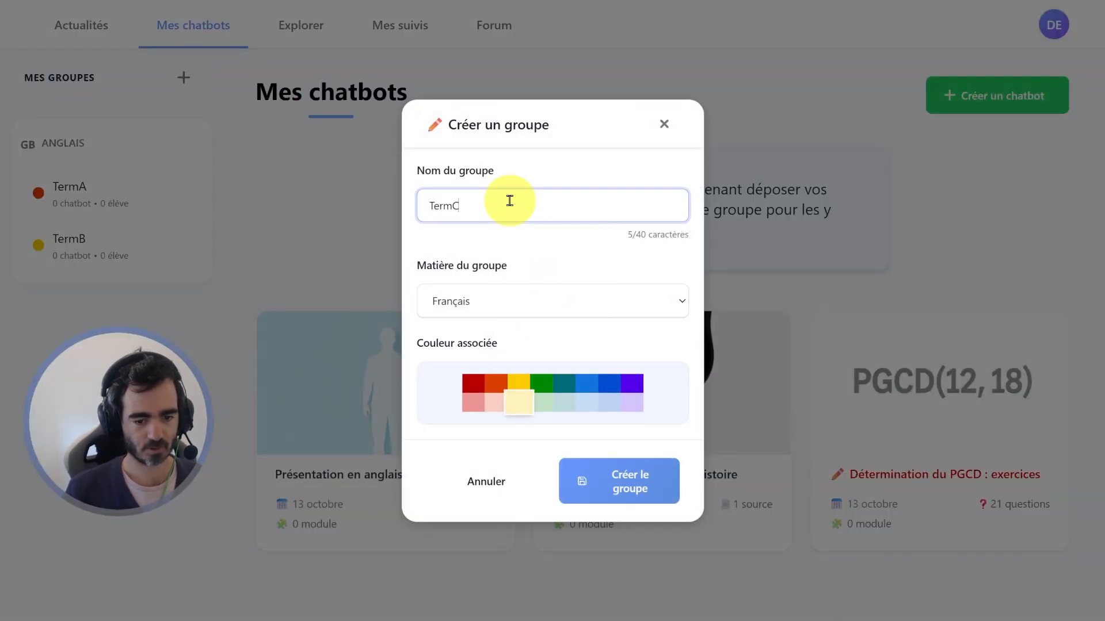
{"action": "left_click", "coordinate": [543, 382]}
{"action": "left_click", "coordinate": [611, 475]}
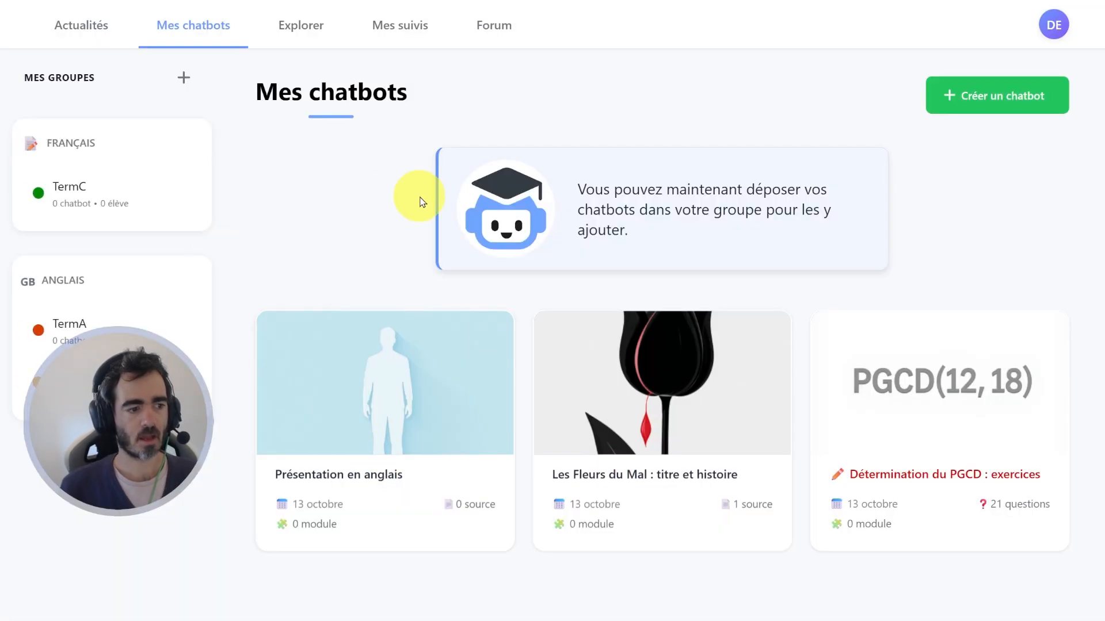
Add the chatbots Les Fleurs du Mal : titre et histoire and Détermination du PGCD : exercices to the TermA group.
{"action": "left_click", "coordinate": [347, 216]}
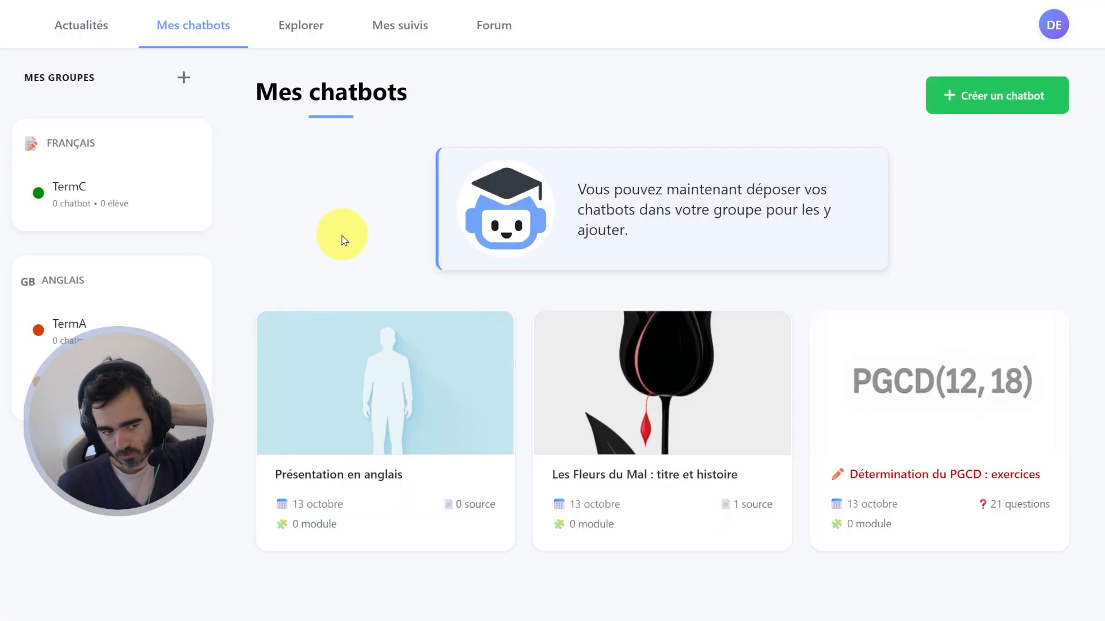
{"action": "left_click_drag", "start_coordinate": [368, 370], "coordinate": [185, 216]}
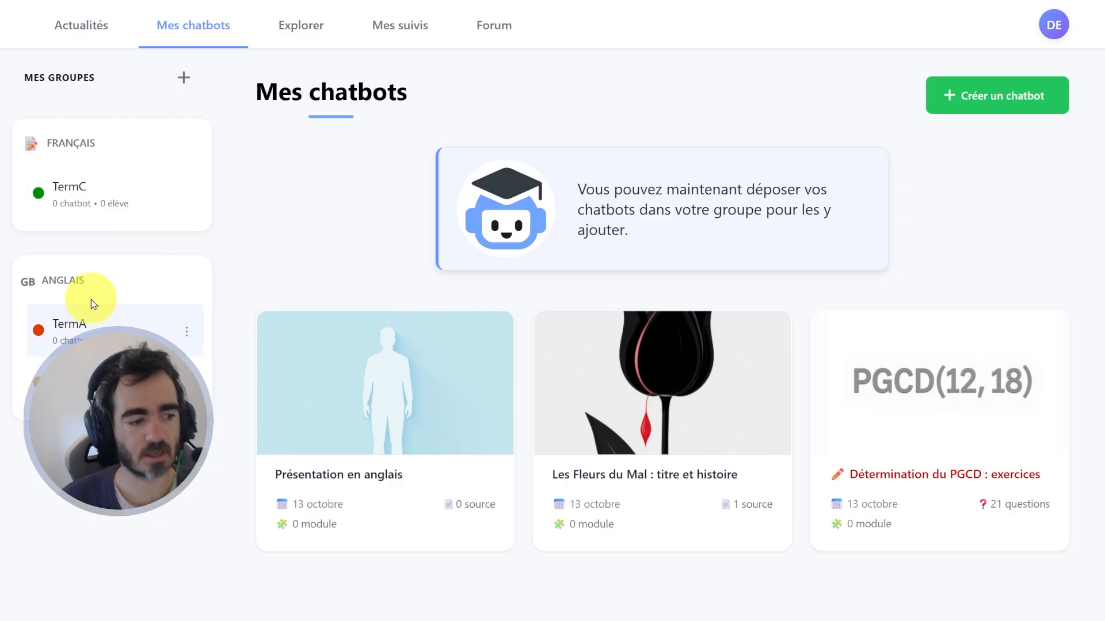
{"action": "left_click_drag", "start_coordinate": [586, 399], "coordinate": [59, 323]}
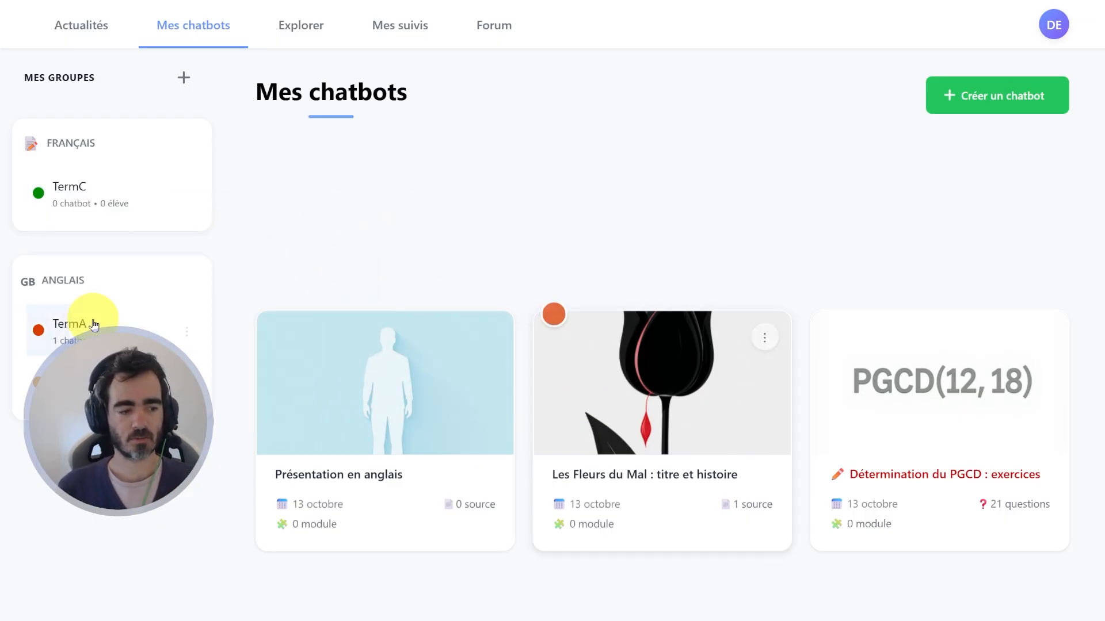
{"action": "left_click_drag", "start_coordinate": [913, 379], "coordinate": [111, 325]}
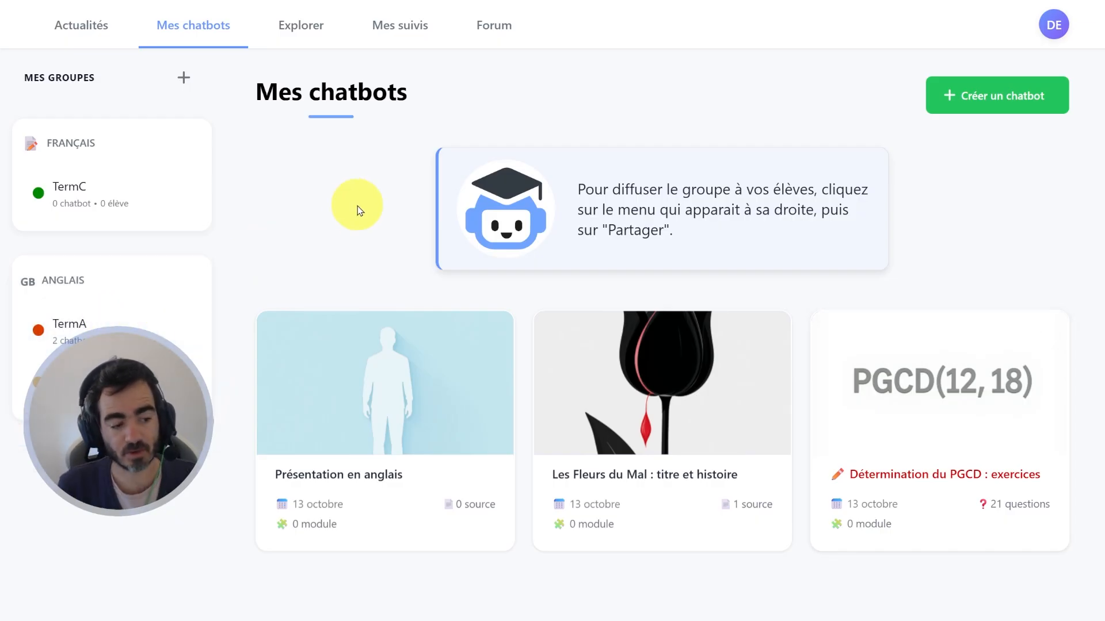
Assign the TermB group to all three chatbots, and add Les Fleurs du Mal : titre et histoire to TermC.
{"action": "mouse_move", "coordinate": [111, 329]}
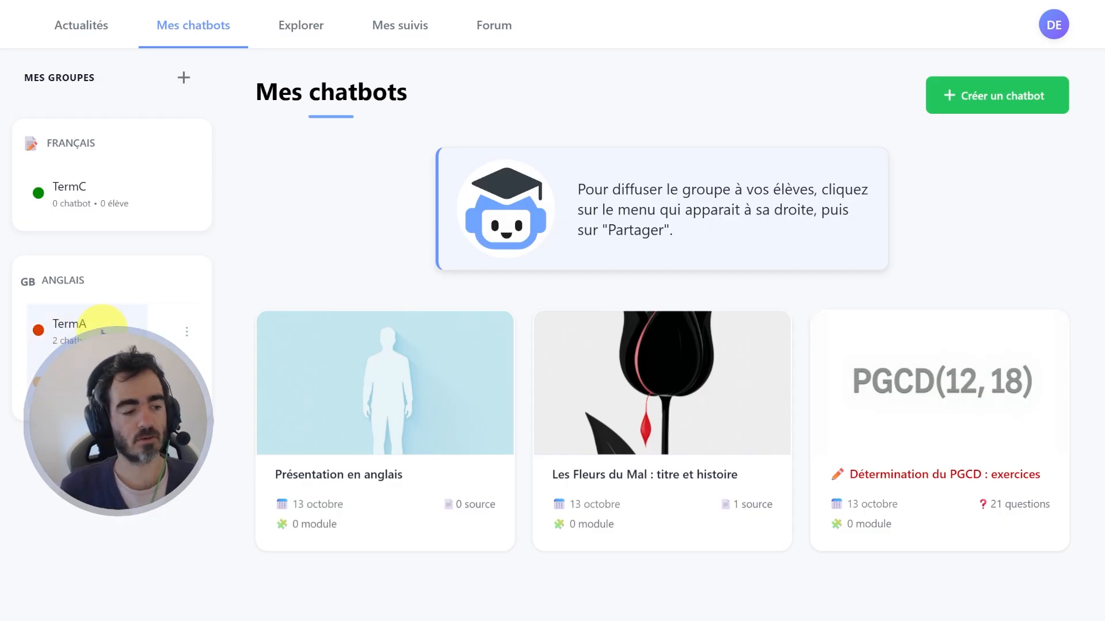
{"action": "mouse_move", "coordinate": [88, 326]}
{"action": "left_mouse_down"}
{"action": "mouse_move", "coordinate": [349, 345]}
{"action": "mouse_move", "coordinate": [136, 327]}
{"action": "mouse_move", "coordinate": [98, 341]}
{"action": "left_mouse_up"}
{"action": "left_click_drag", "start_coordinate": [83, 378], "coordinate": [325, 348]}
{"action": "left_click_drag", "start_coordinate": [87, 379], "coordinate": [581, 371]}
{"action": "left_click_drag", "start_coordinate": [90, 379], "coordinate": [885, 428]}
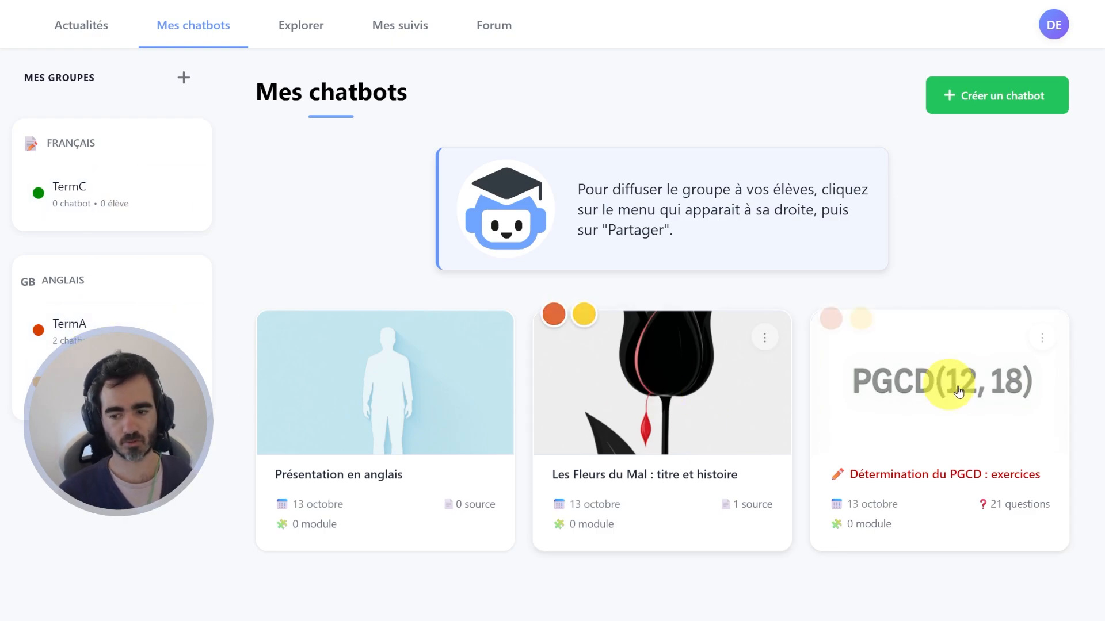
{"action": "left_click_drag", "start_coordinate": [722, 435], "coordinate": [98, 197]}
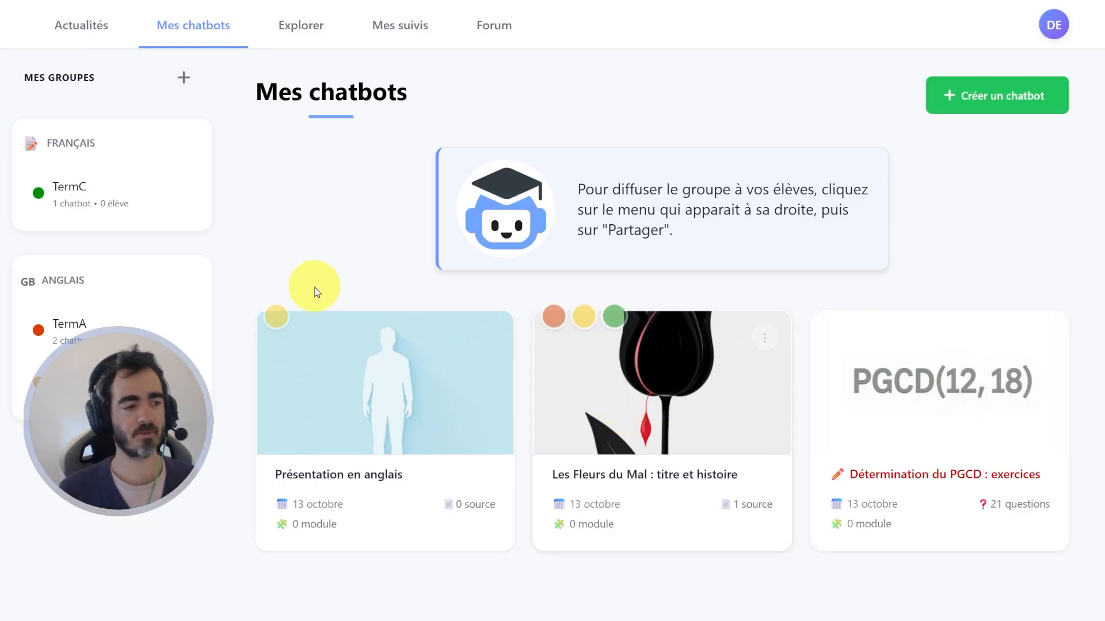
Filter the chatbots by the TermA group to review its contents, and remove the filter.
{"action": "mouse_move", "coordinate": [184, 319]}
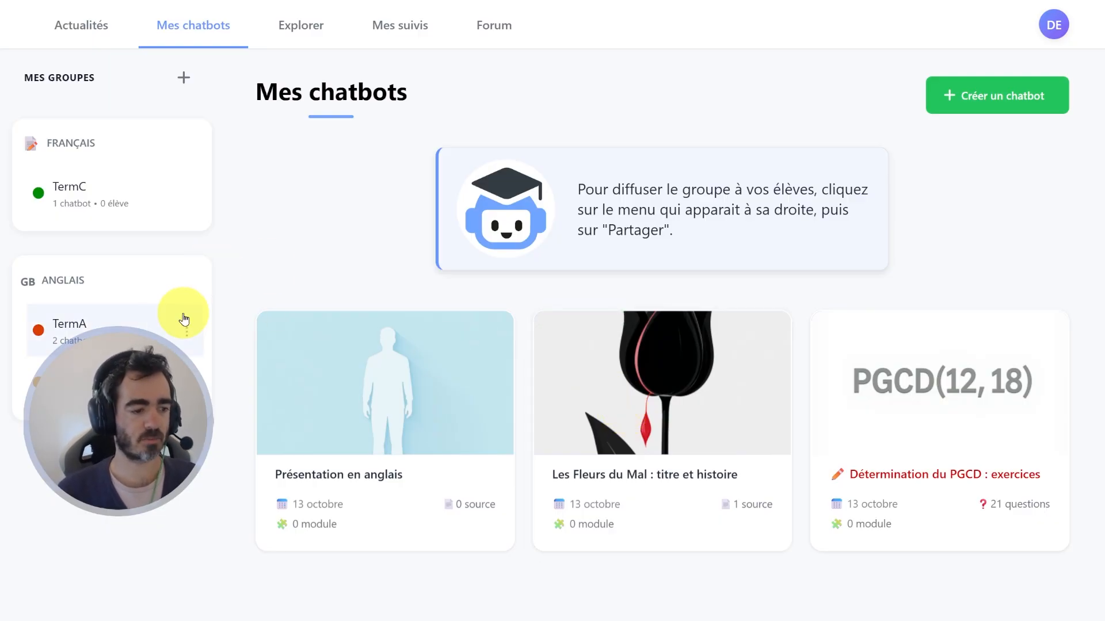
{"action": "left_click", "coordinate": [133, 321]}
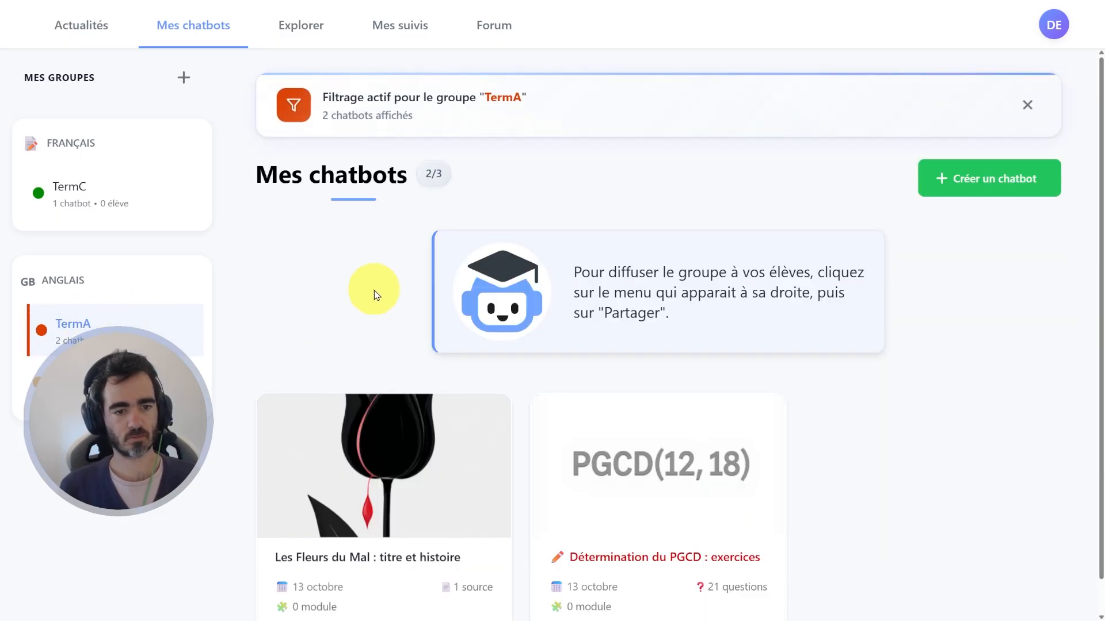
{"action": "scroll", "coordinate": [402, 334], "scroll_direction": "down", "scroll_amount": 1}
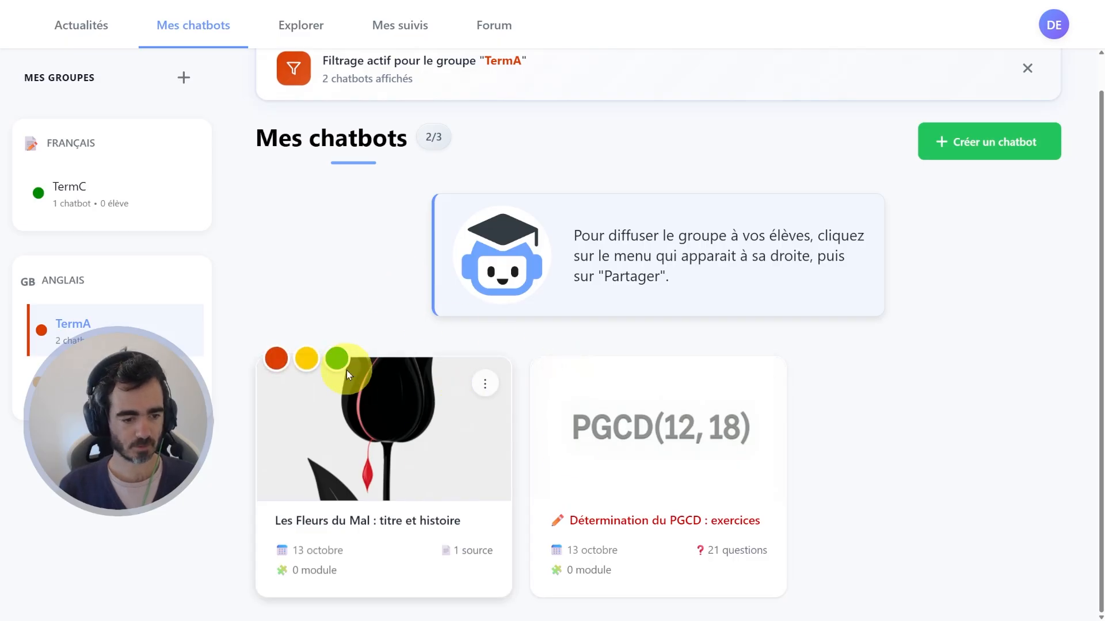
{"action": "left_click", "coordinate": [141, 321]}
View the TermC group through its green marker on Les Fleurs du Mal : titre et histoire, and clear the filter.
{"action": "left_click", "coordinate": [611, 316]}
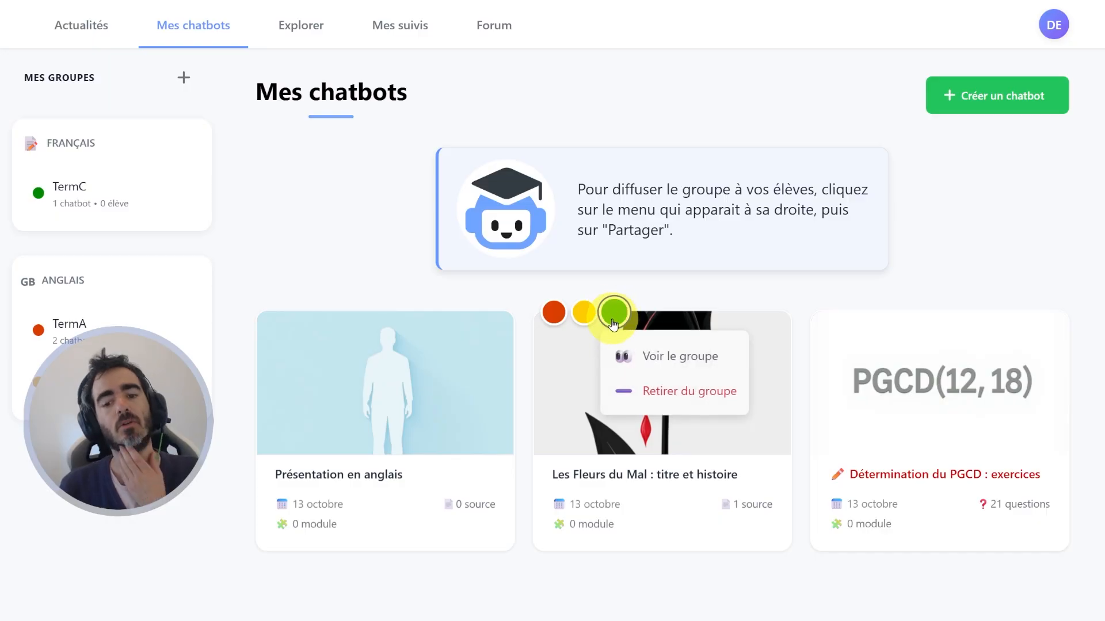
{"action": "left_click", "coordinate": [642, 354]}
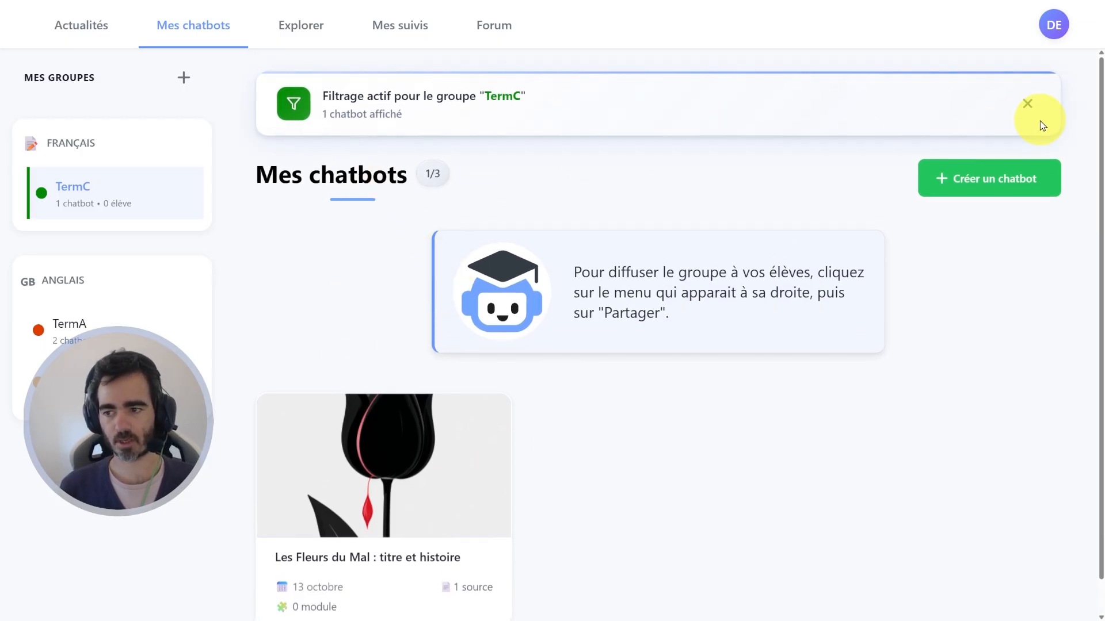
{"action": "left_click", "coordinate": [1027, 107]}
{"action": "left_click", "coordinate": [614, 311]}
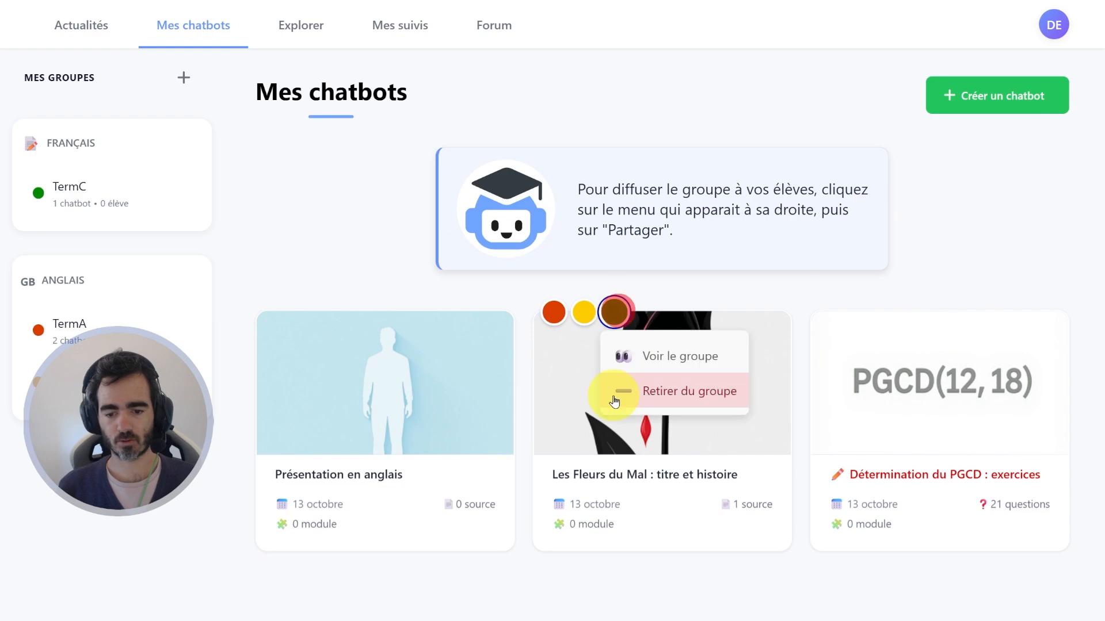
{"action": "left_click", "coordinate": [654, 291]}
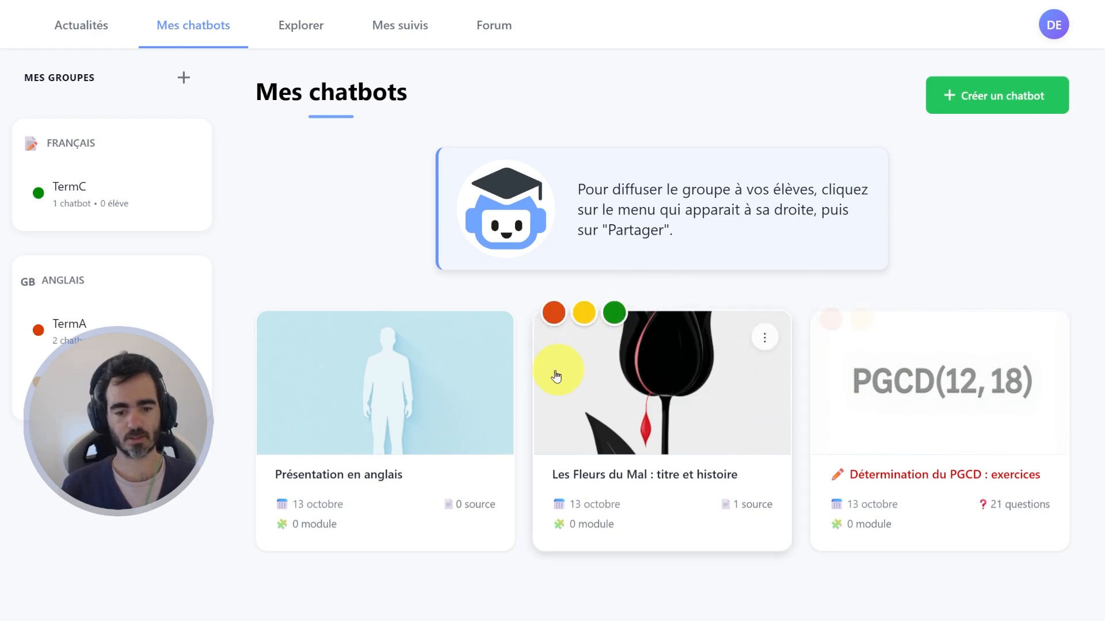
{"action": "mouse_move", "coordinate": [178, 196]}
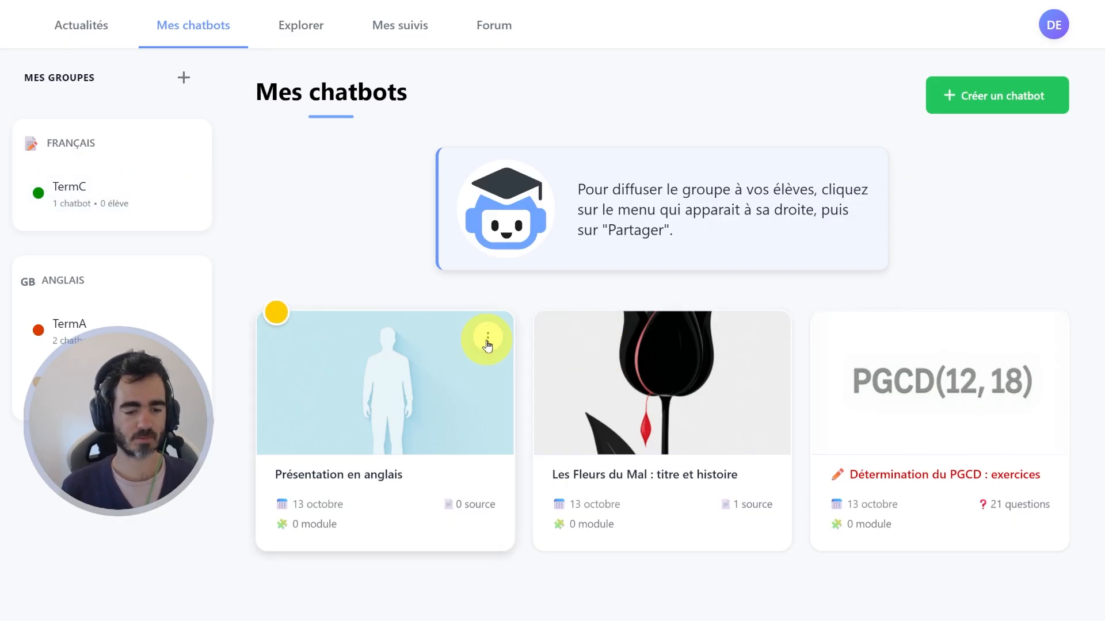
Add the Présentation en anglais chatbot to both the TermA and TermC groups.
{"action": "left_click", "coordinate": [488, 340]}
{"action": "left_click", "coordinate": [446, 374]}
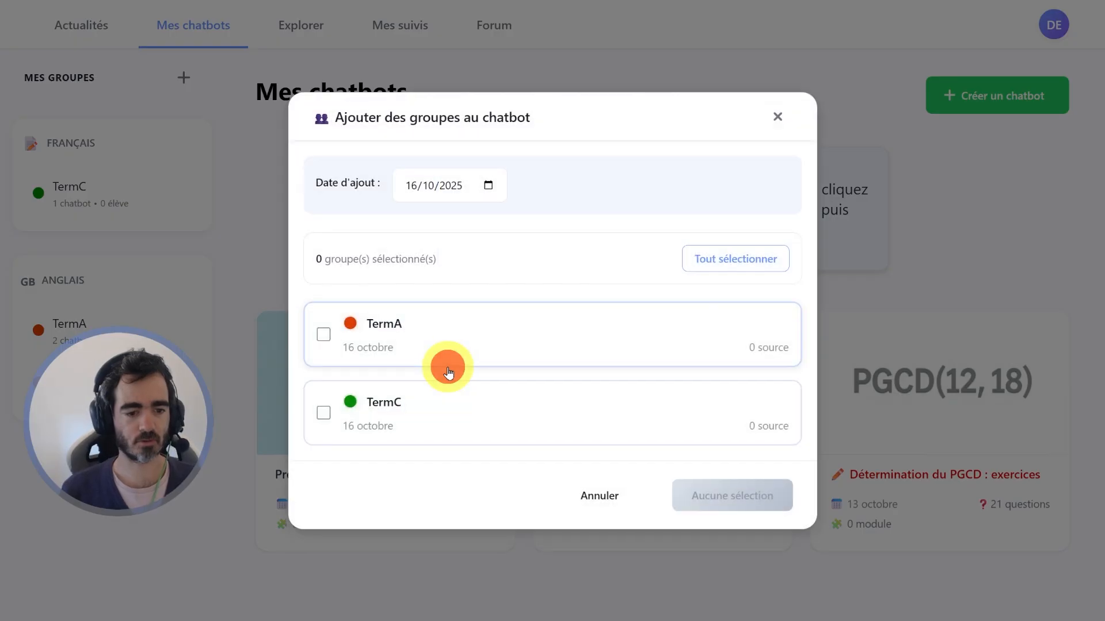
{"action": "left_click", "coordinate": [323, 335]}
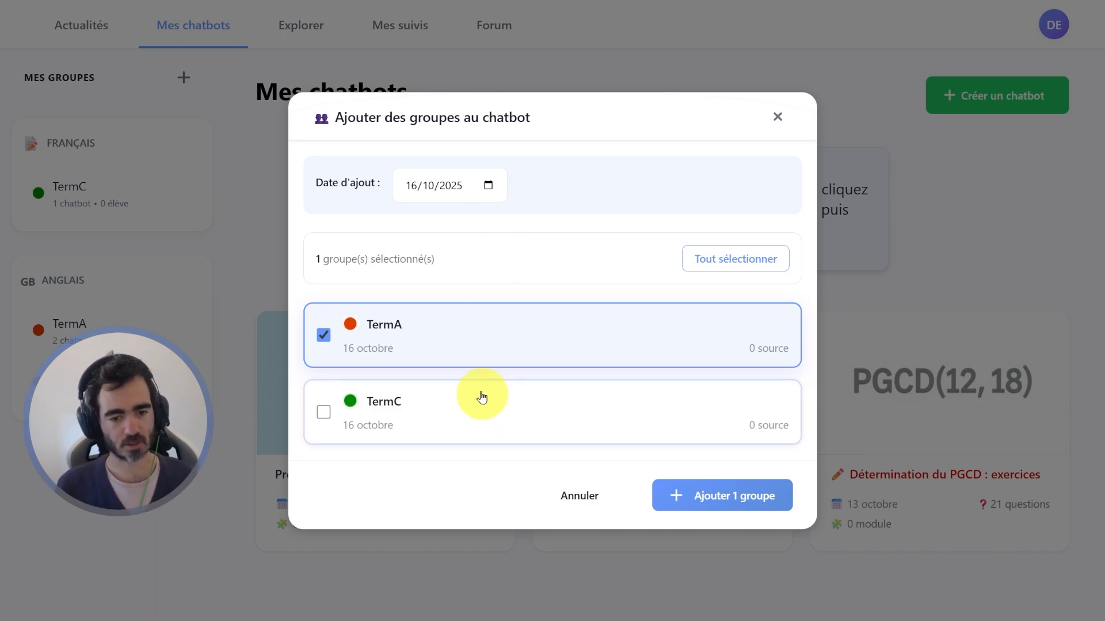
{"action": "left_click", "coordinate": [322, 411]}
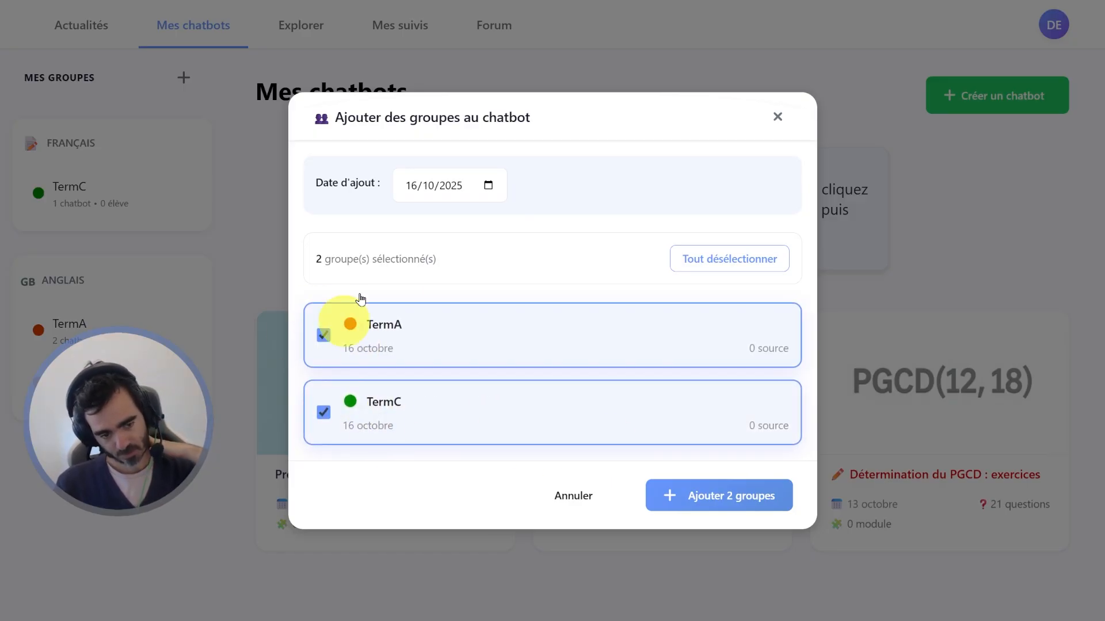
{"action": "left_click", "coordinate": [716, 254]}
{"action": "left_click", "coordinate": [716, 252]}
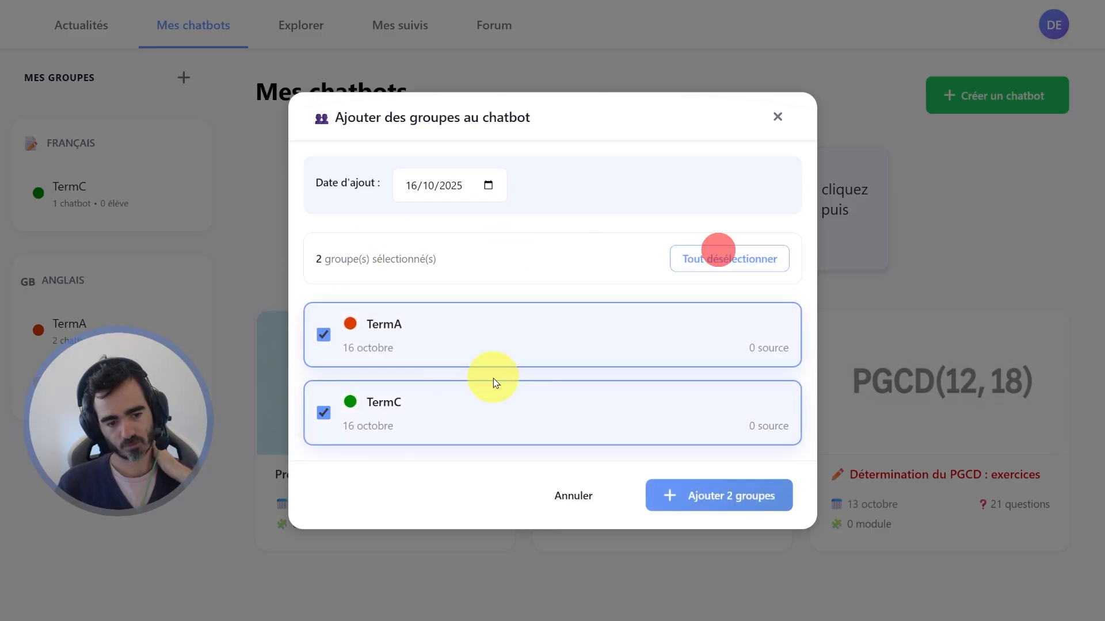
{"action": "left_click", "coordinate": [719, 492]}
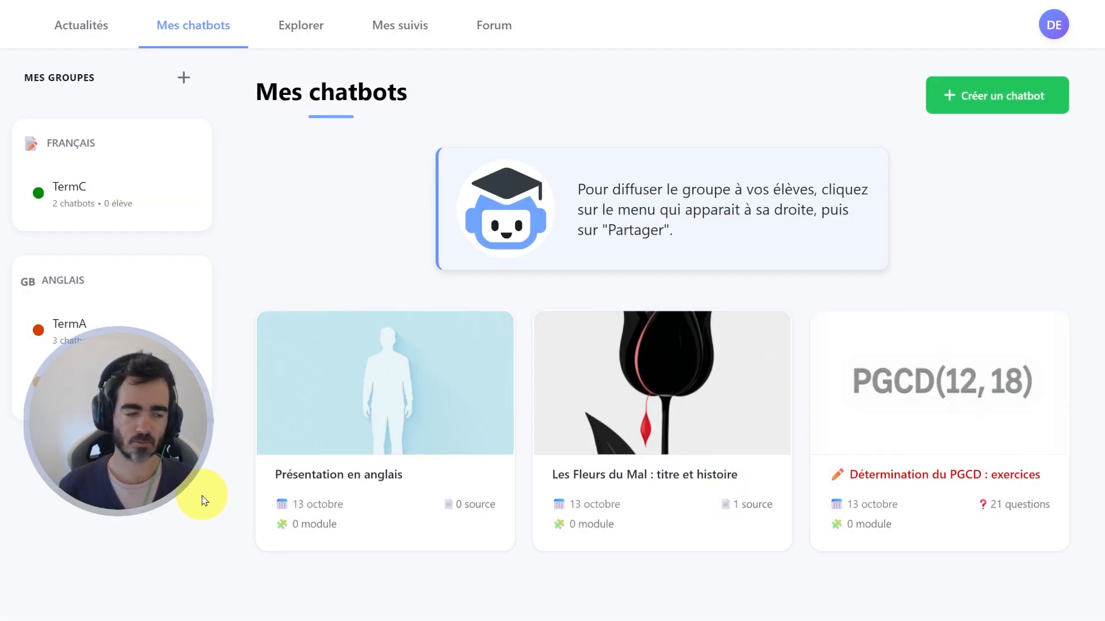
Check the available options for the Présentation en anglais chatbot, including removal from groups, without applying any.
{"action": "left_click", "coordinate": [498, 340]}
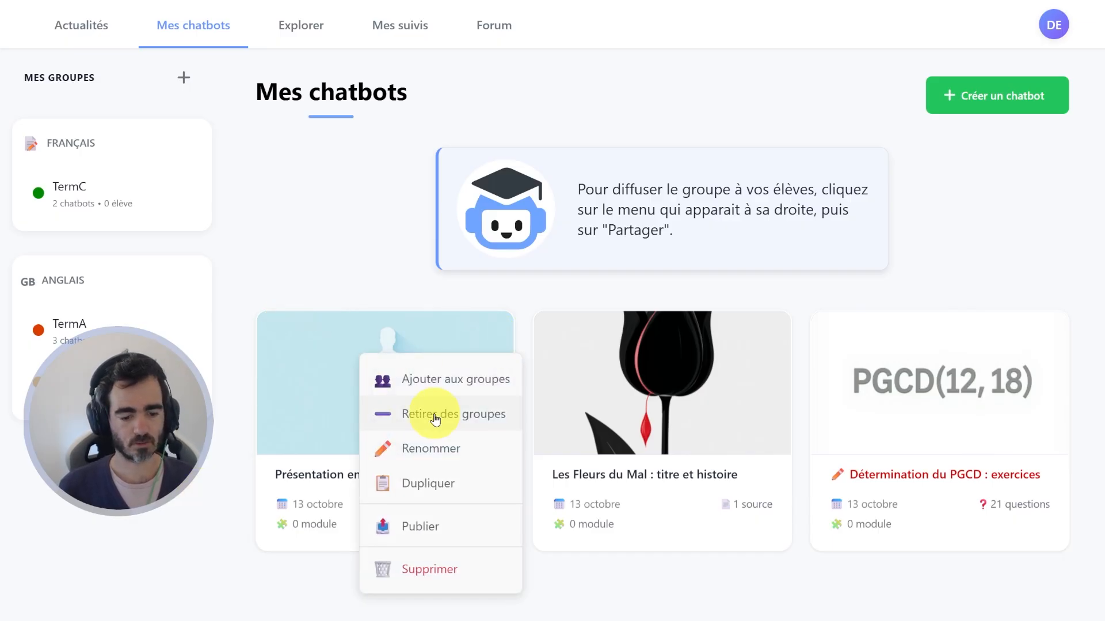
{"action": "left_click", "coordinate": [382, 251]}
Review the TermC group's editable name, subject and colour settings, and close them without changing anything.
{"action": "left_click", "coordinate": [189, 193]}
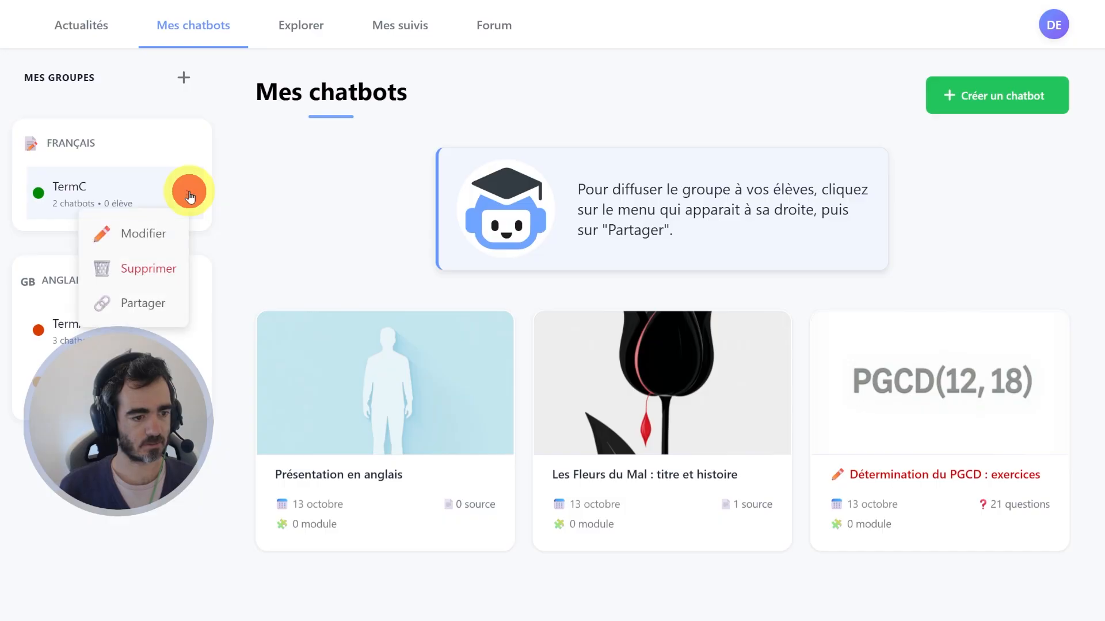
{"action": "left_click", "coordinate": [124, 232]}
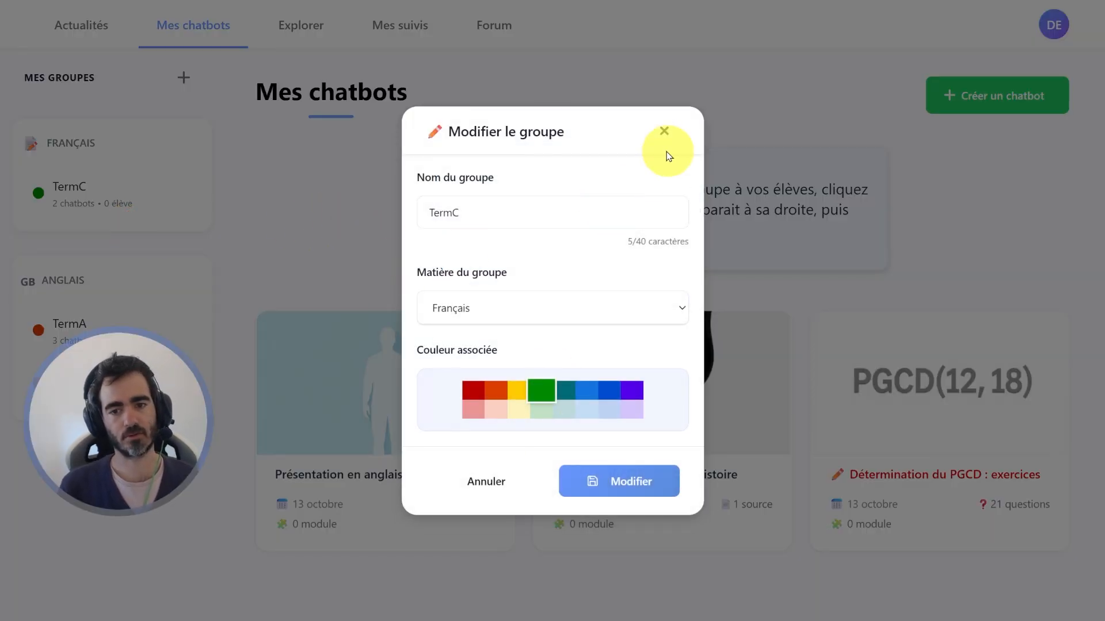
{"action": "left_click", "coordinate": [664, 133]}
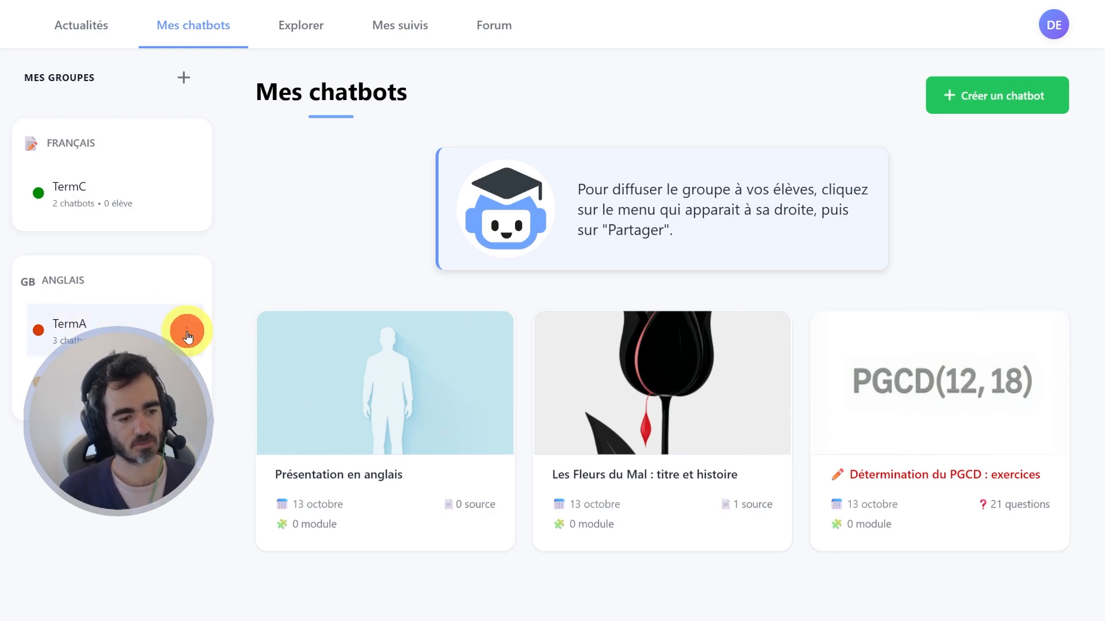
Display the TermA group's sharing QR code enlarged, and copy the group's subscription code to the clipboard.
{"action": "left_click", "coordinate": [144, 365]}
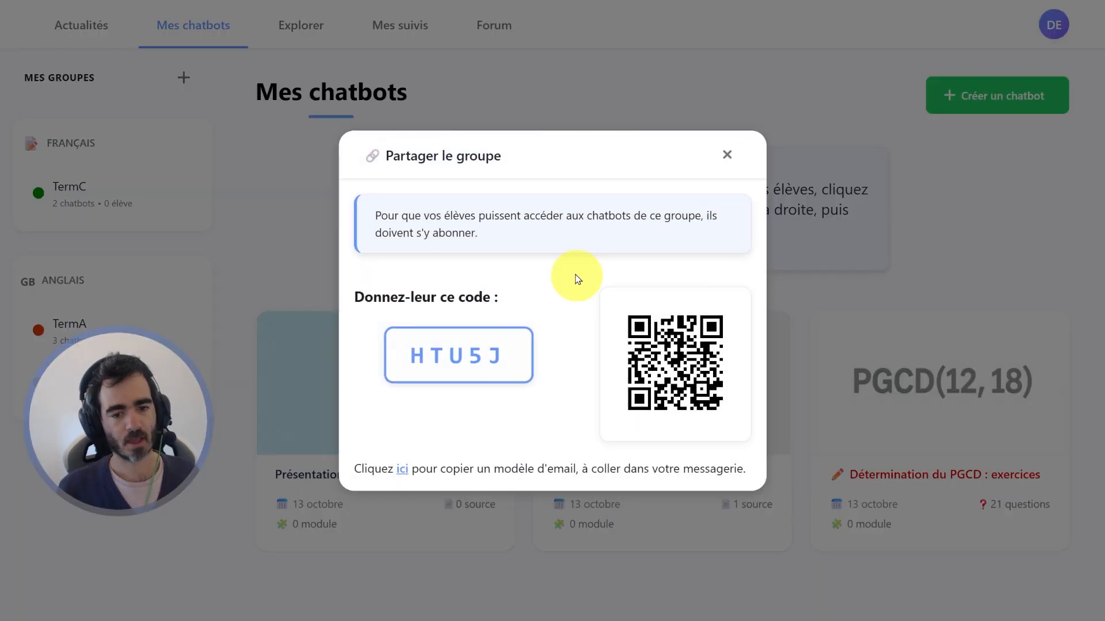
{"action": "left_click", "coordinate": [681, 350]}
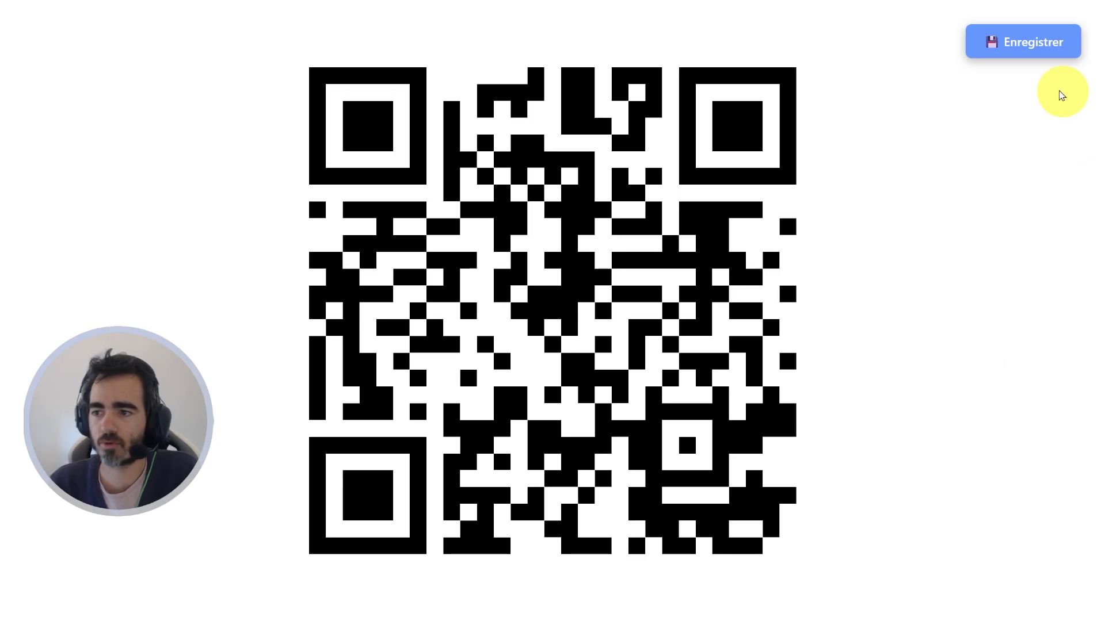
{"action": "left_click", "coordinate": [834, 350]}
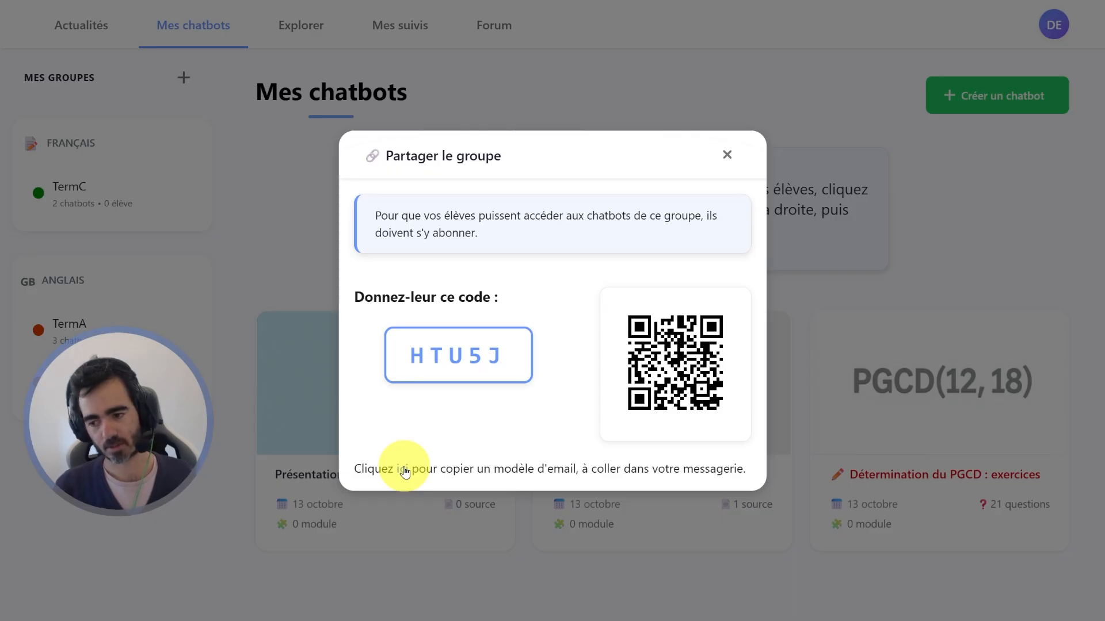
{"action": "left_click", "coordinate": [455, 351]}
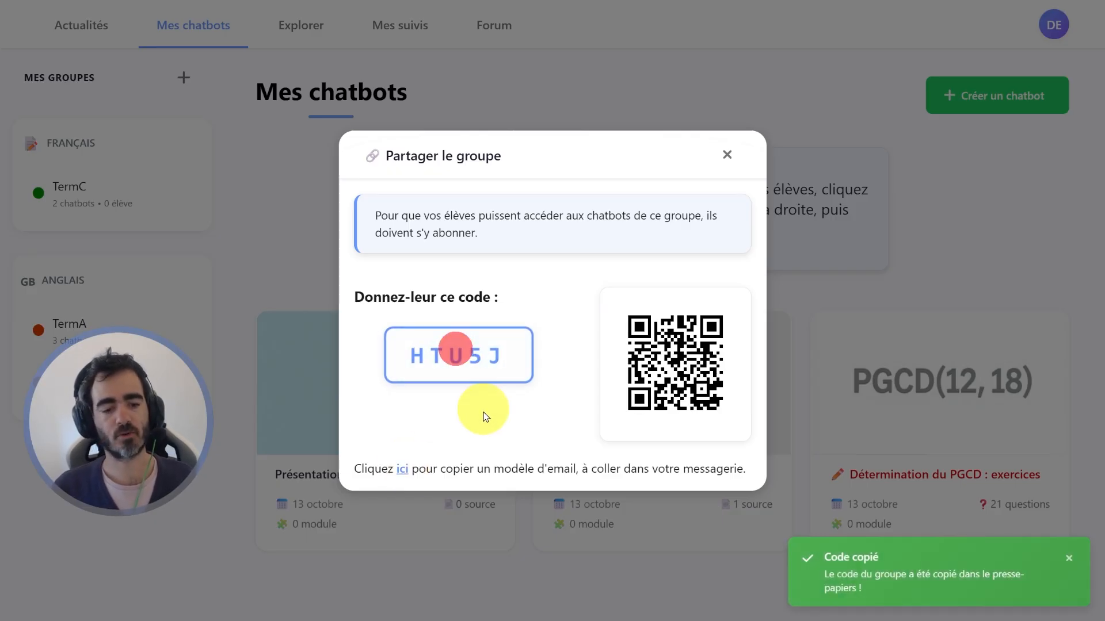